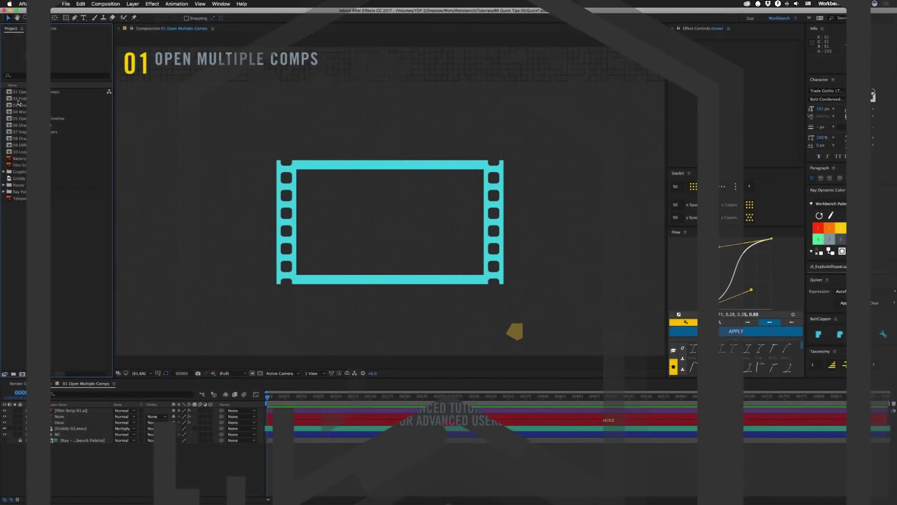
# - Select comps 02 Folder Items through 10 Loop Out in the Project panel and open them all
pyautogui.click(29, 99)
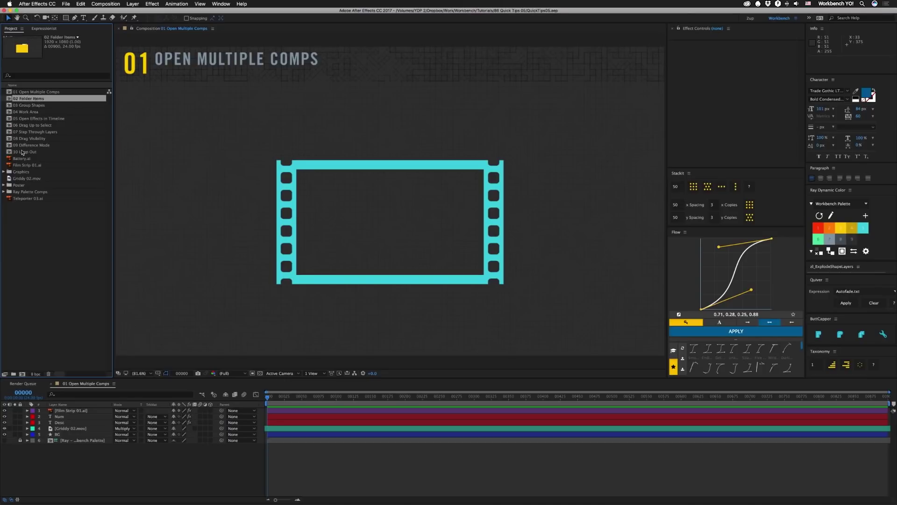
pyautogui.keyDown('shift'); pyautogui.click(21, 150); pyautogui.keyUp('shift')
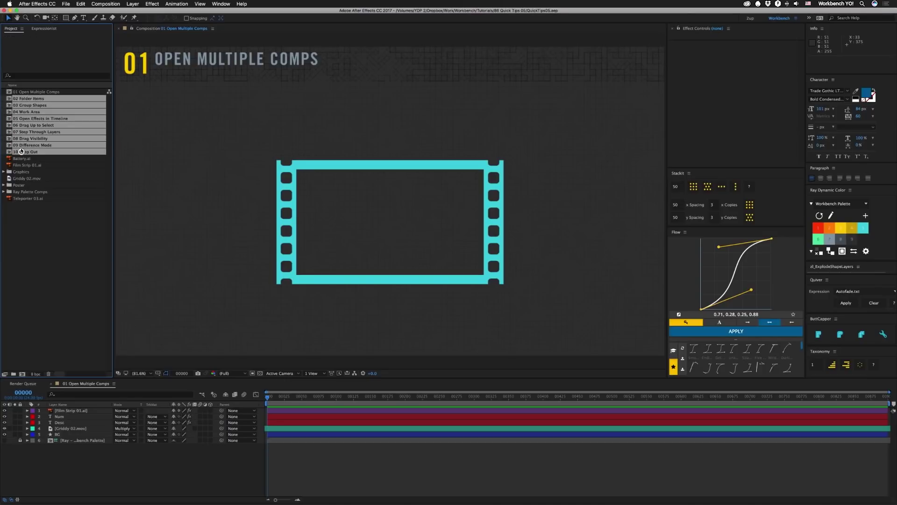
pyautogui.doubleClick(11, 99)
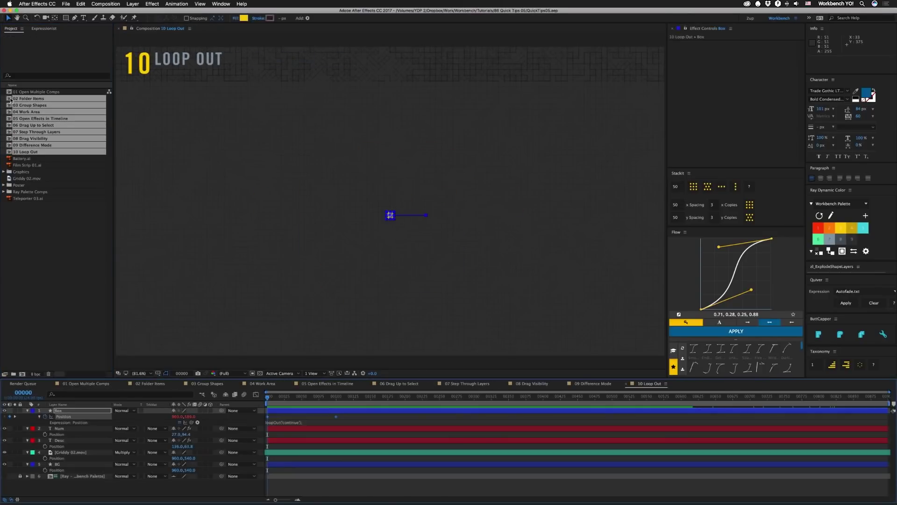
# - Gather all ten comps, 01 through 10, into a new project folder named 'Comps'
pyautogui.click(150, 384)
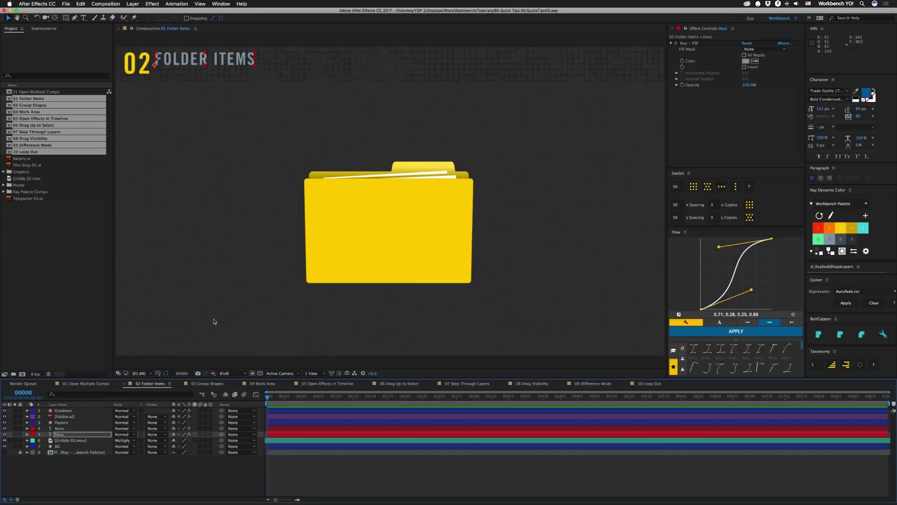
pyautogui.keyDown('shift'); pyautogui.click(22, 91); pyautogui.keyUp('shift')
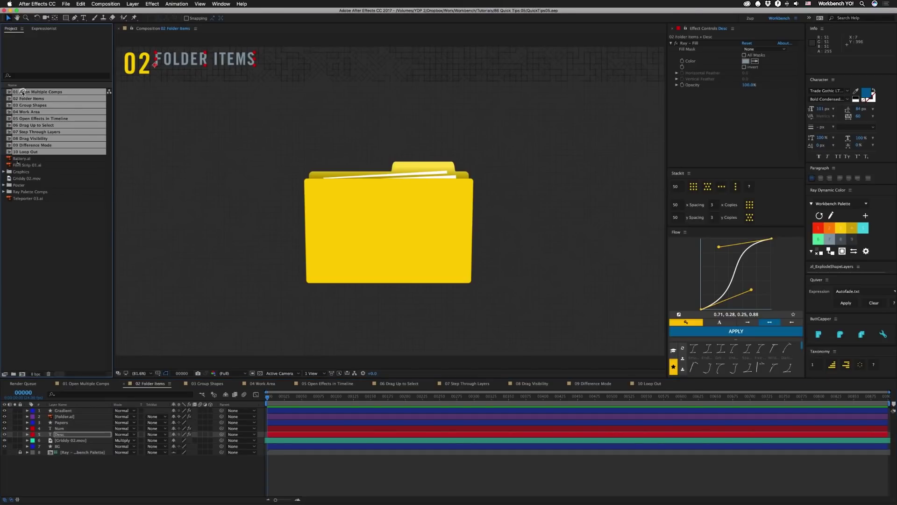
pyautogui.moveTo(9, 153); pyautogui.dragTo(13, 372)
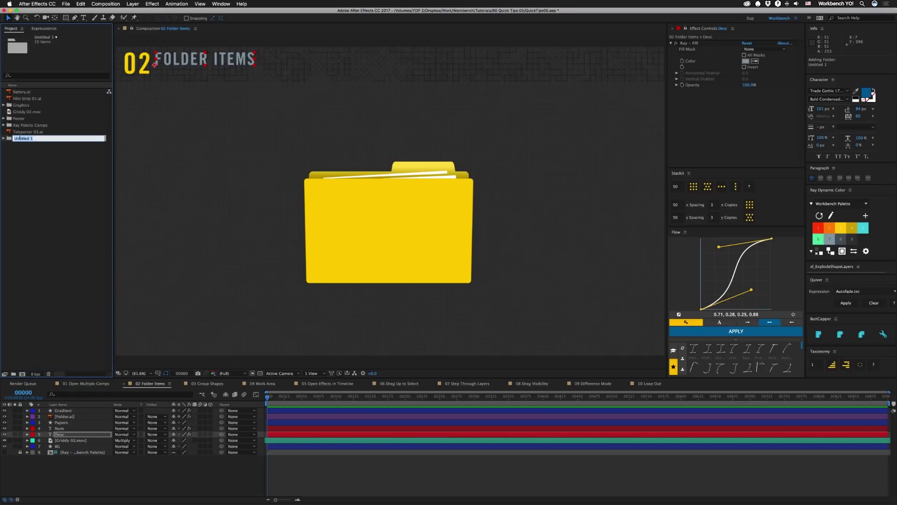
pyautogui.write('Comps')
pyautogui.press('Return')
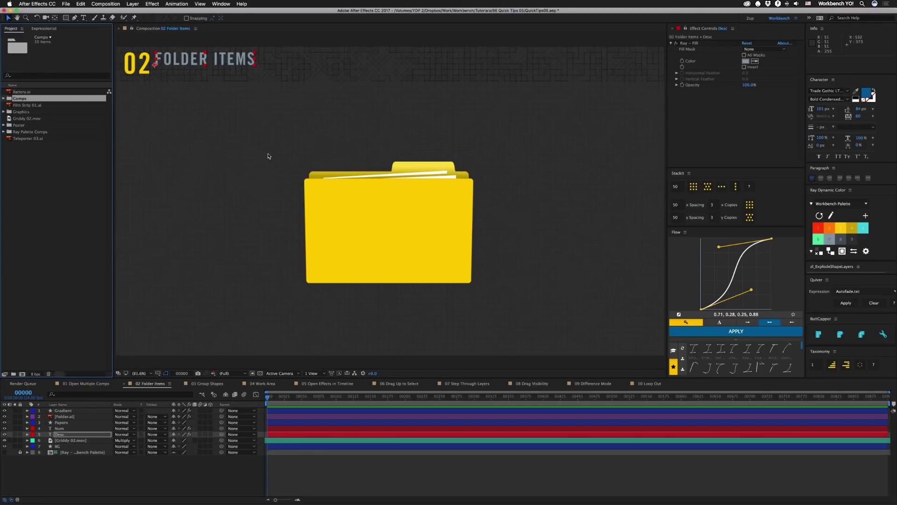
pyautogui.click(204, 383)
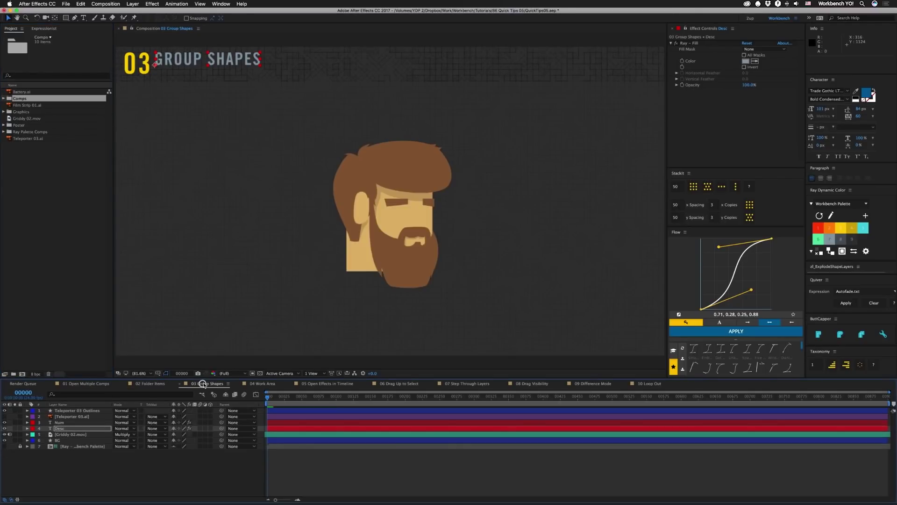
# - Expand the head layer's shape groups and briefly hide Groups 1–4 to identify the beard and mouth
pyautogui.click(27, 411)
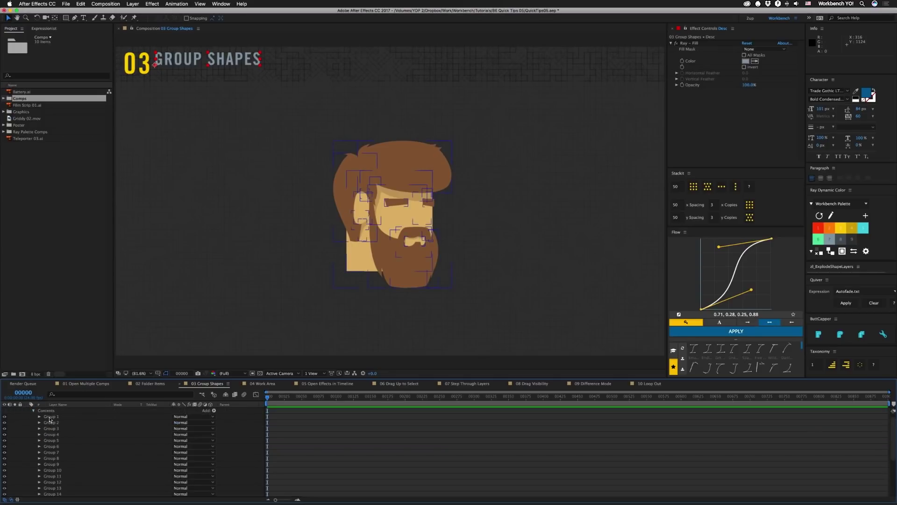
pyautogui.moveTo(4, 421); pyautogui.dragTo(5, 442)
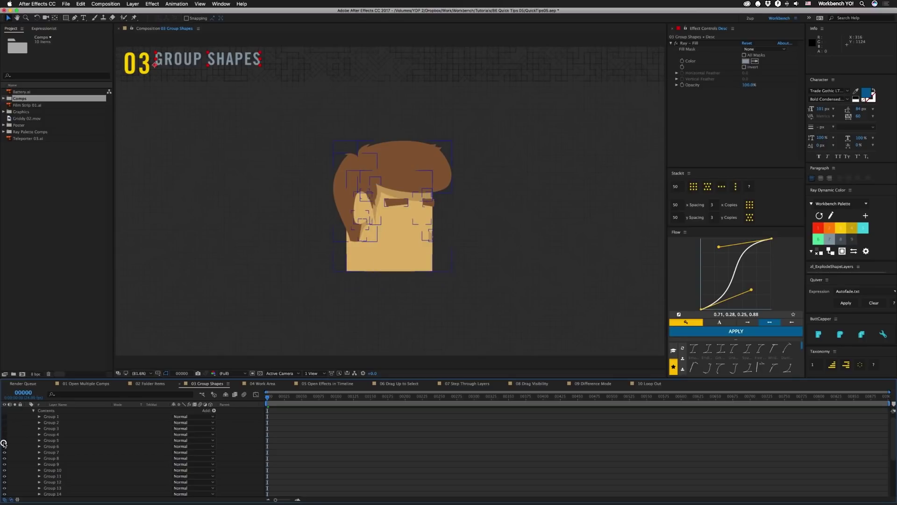
pyautogui.hotkey('ctrl', 'z')
# - Group Groups 1–5 into one group named 'Beardface' and toggle its visibility to check it
pyautogui.click(51, 416)
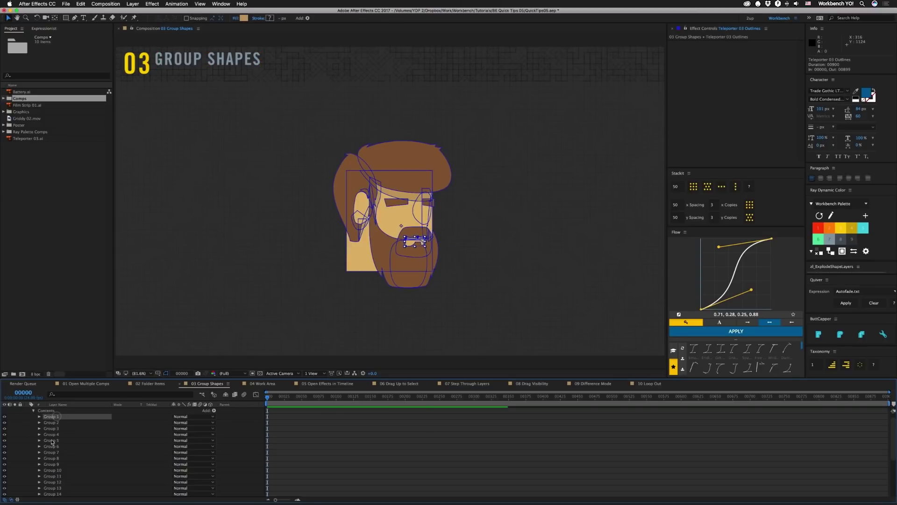
pyautogui.keyDown('shift'); pyautogui.click(52, 441); pyautogui.keyUp('shift')
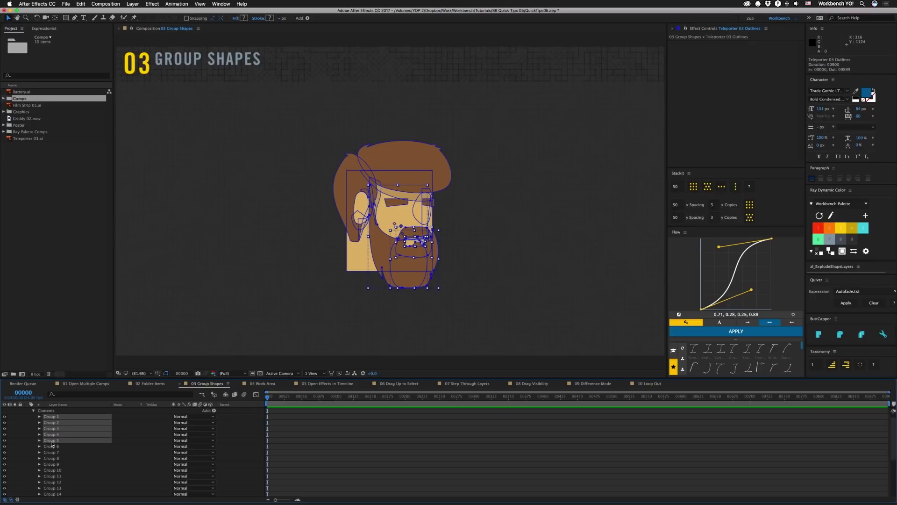
pyautogui.hotkey('ctrl', 'g')
pyautogui.press('Return')
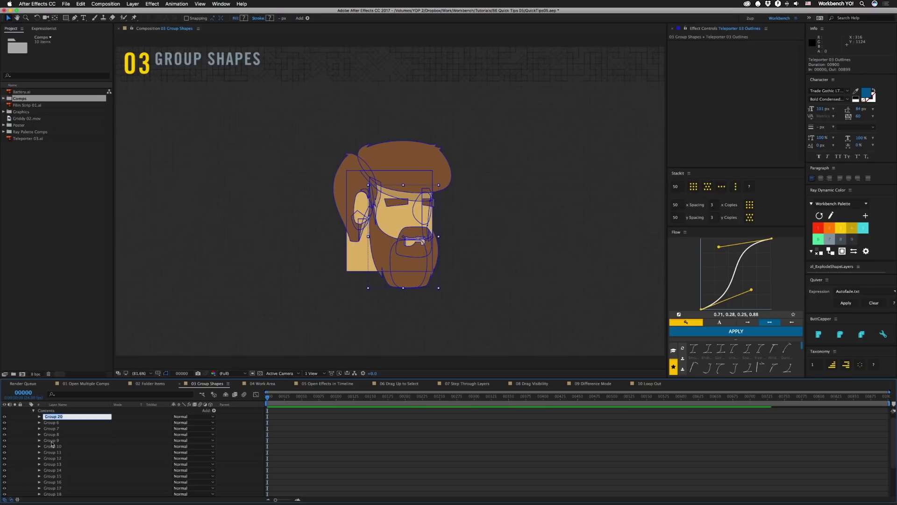
pyautogui.write('Beardface')
pyautogui.press('Return')
pyautogui.click(4, 417)
pyautogui.click(4, 417)
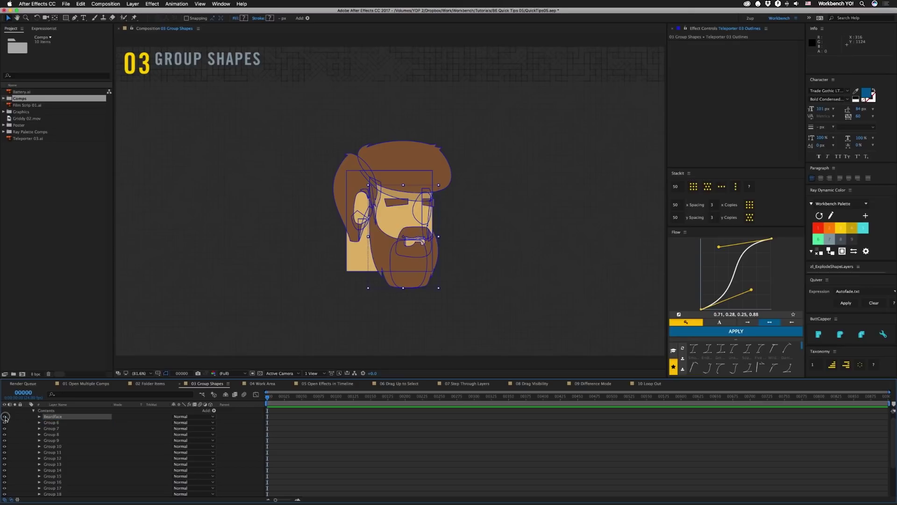
# - Narrow the 04 Work Area work area to 00368–00462, then reset it to the full comp
pyautogui.click(266, 384)
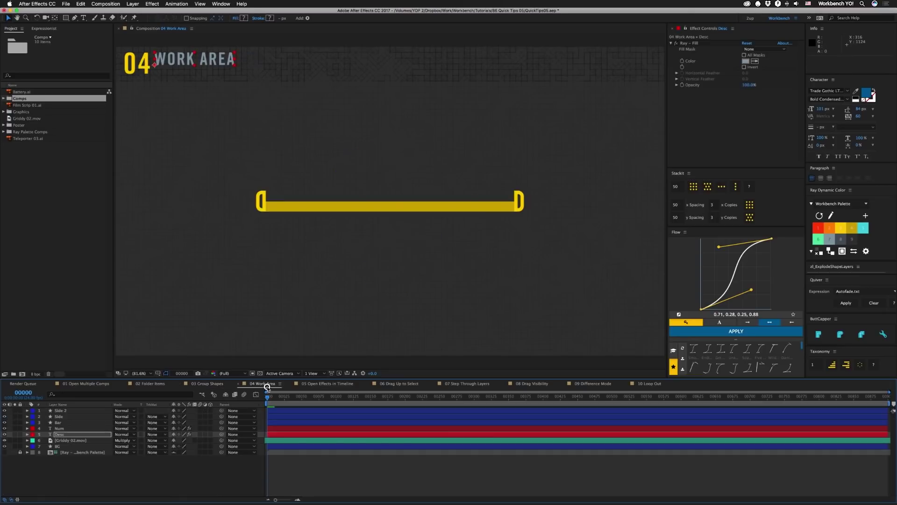
pyautogui.moveTo(268, 406); pyautogui.dragTo(532, 409)
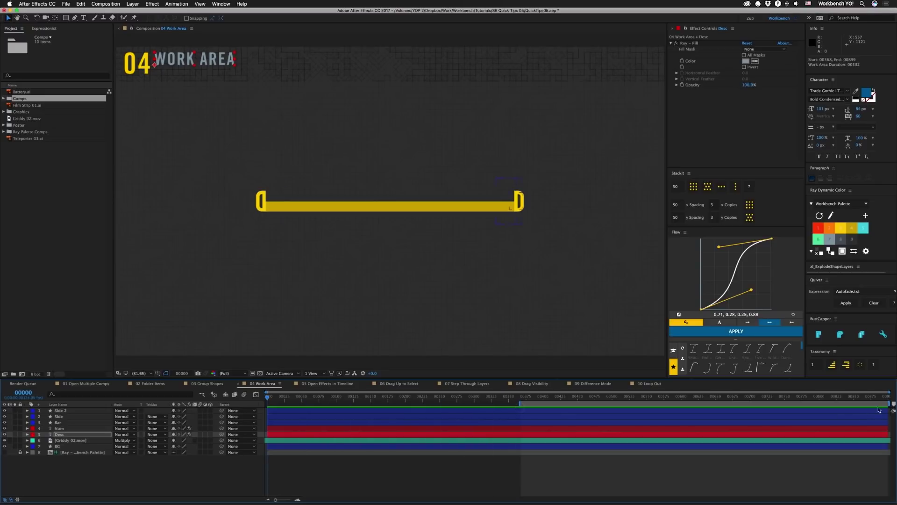
pyautogui.moveTo(891, 404); pyautogui.dragTo(588, 404)
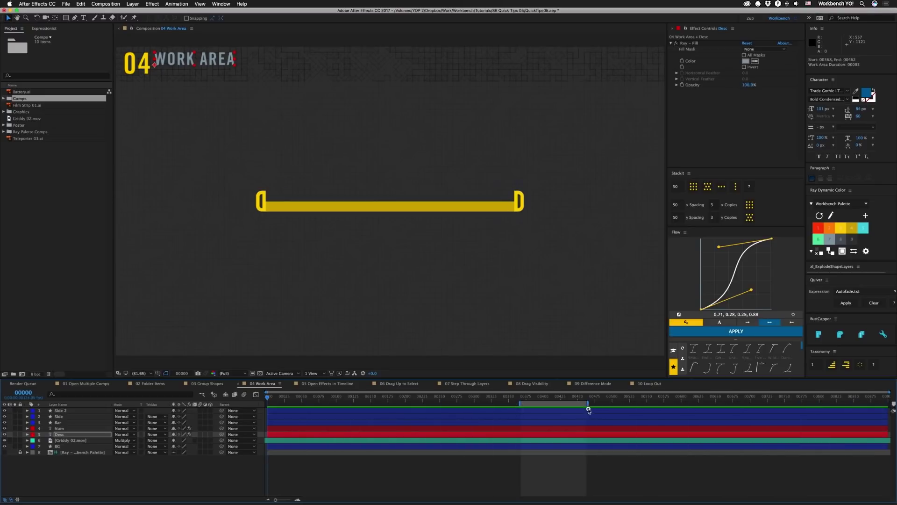
pyautogui.doubleClick(554, 403)
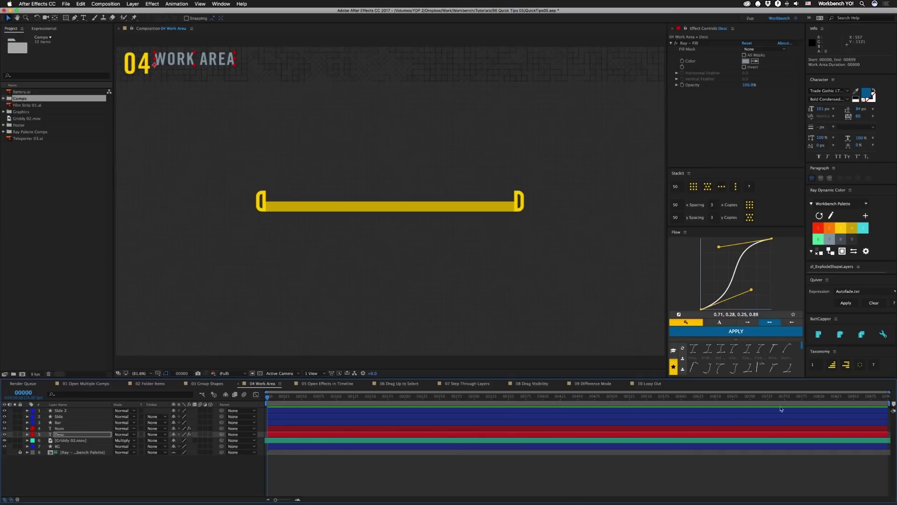
pyautogui.click(327, 383)
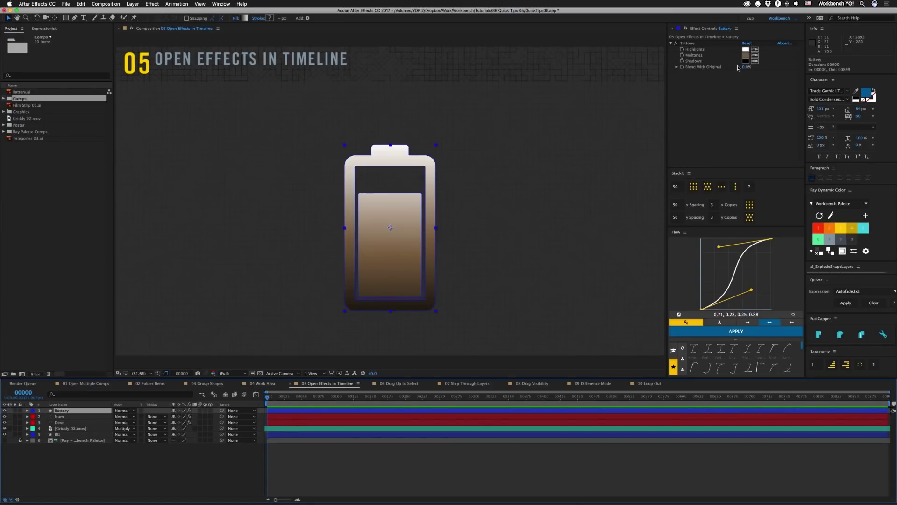
# - Reveal the Battery layer's Tritone effect properties in the timeline
pyautogui.click(699, 52)
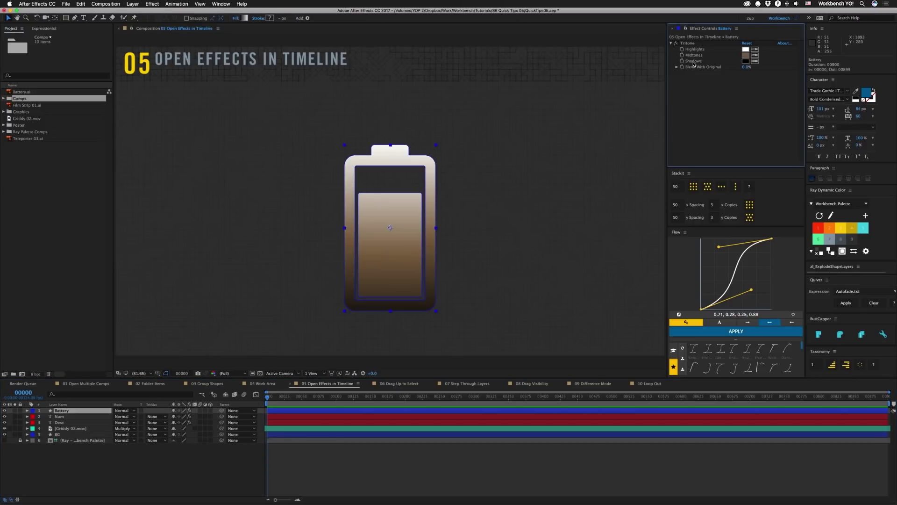
pyautogui.press('e')
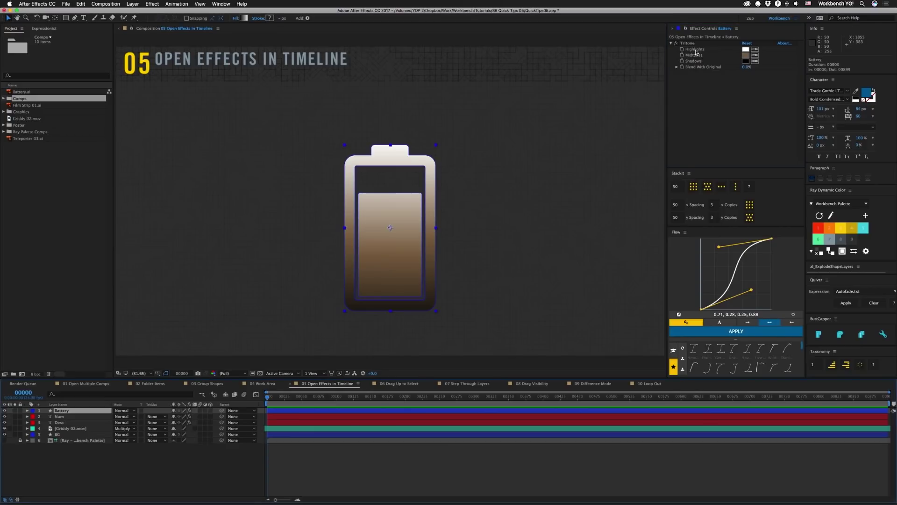
pyautogui.click(696, 52)
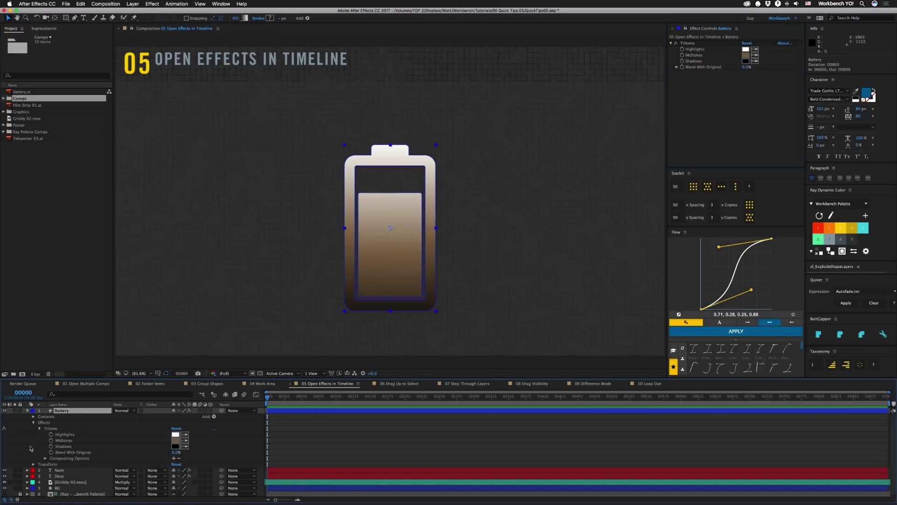
# - Set Tritone Highlights to red, Midtones to a warm palette colour and Shadows to gold
pyautogui.click(65, 434)
pyautogui.click(818, 228)
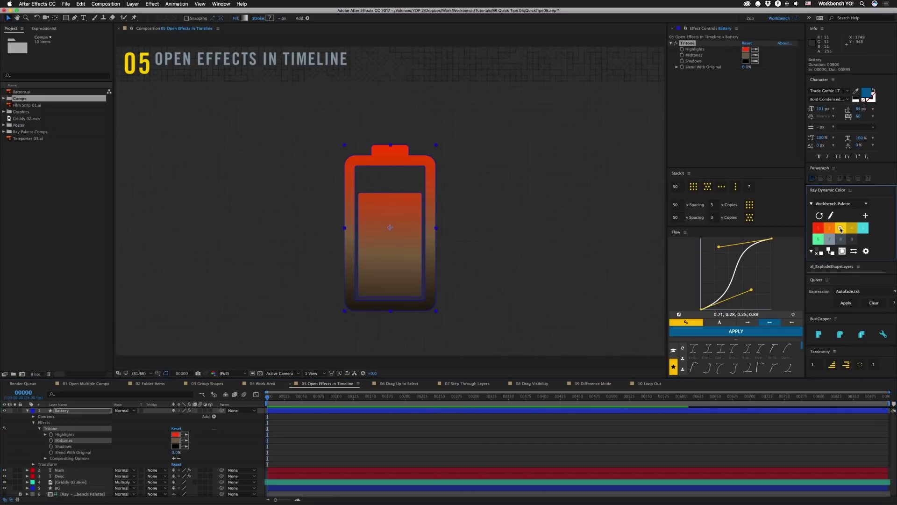
pyautogui.click(842, 228)
pyautogui.click(63, 447)
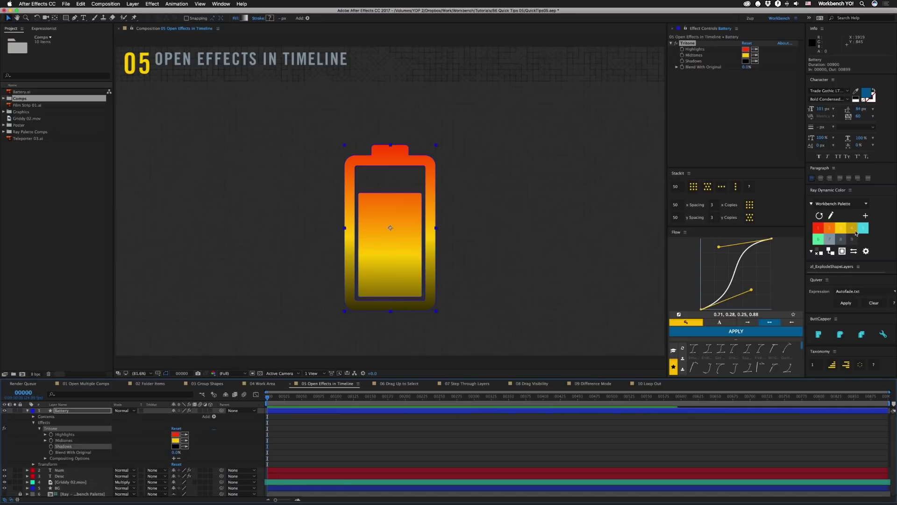
pyautogui.click(854, 228)
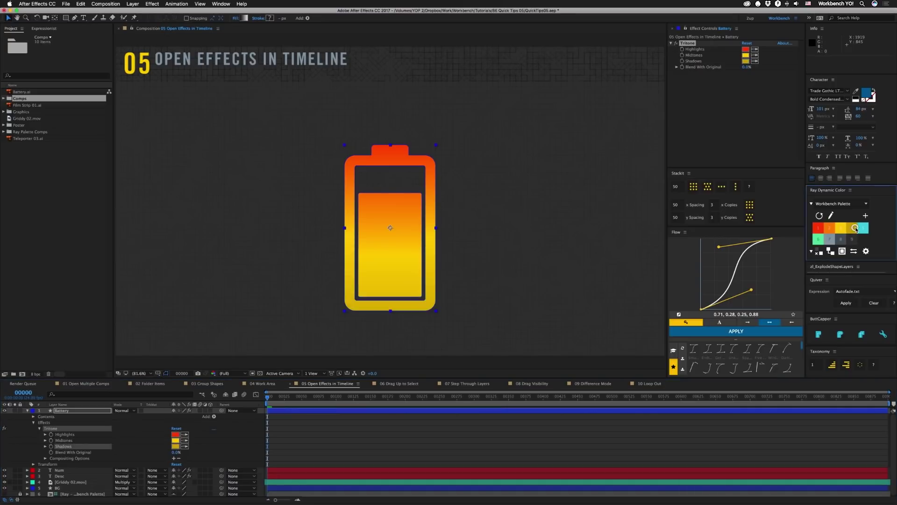
pyautogui.click(400, 383)
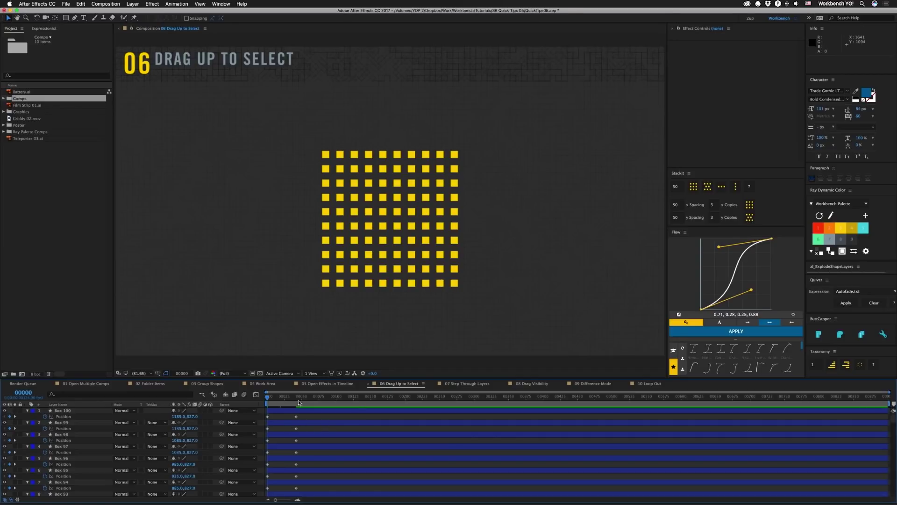
# - Marquee-select every box's Position keyframe and move them from frame 40 to frame 17
pyautogui.click(322, 396)
pyautogui.scroll(-20, 315, 467)
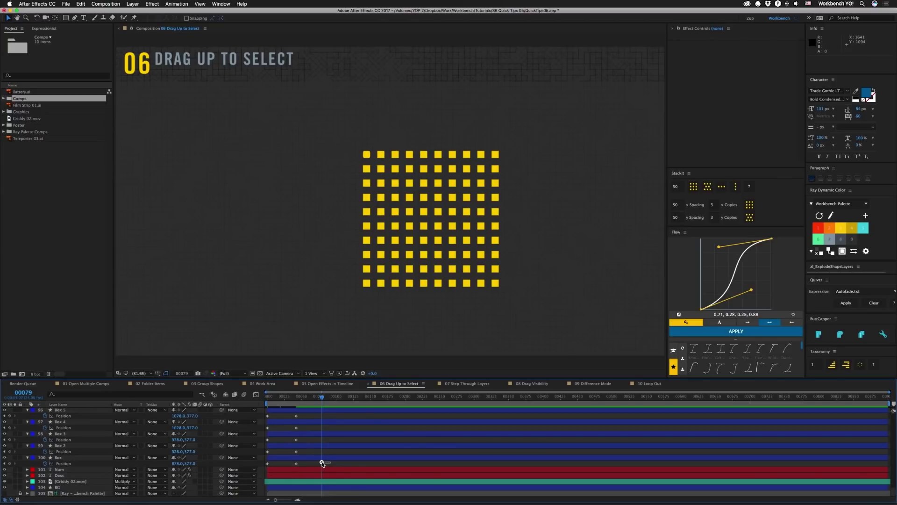
pyautogui.moveTo(321, 463); pyautogui.dragTo(283, 35)
pyautogui.moveTo(293, 417); pyautogui.dragTo(280, 419)
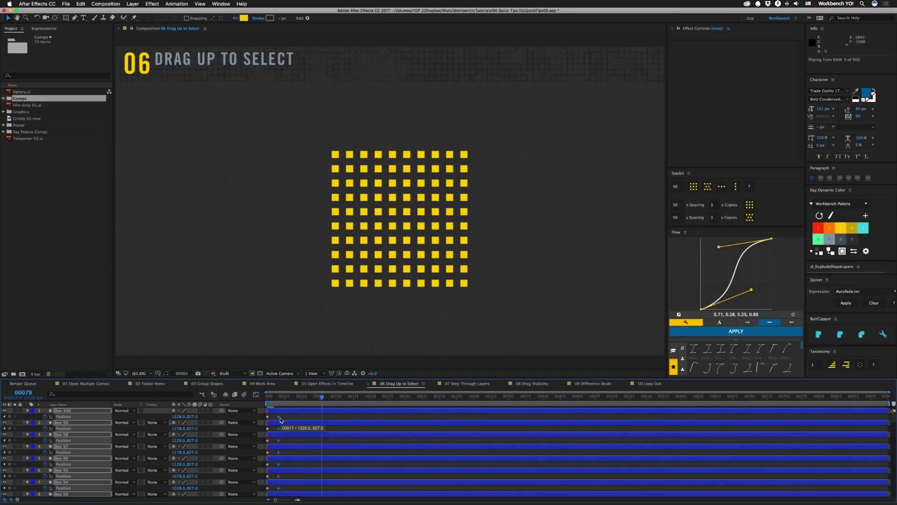
pyautogui.click(466, 384)
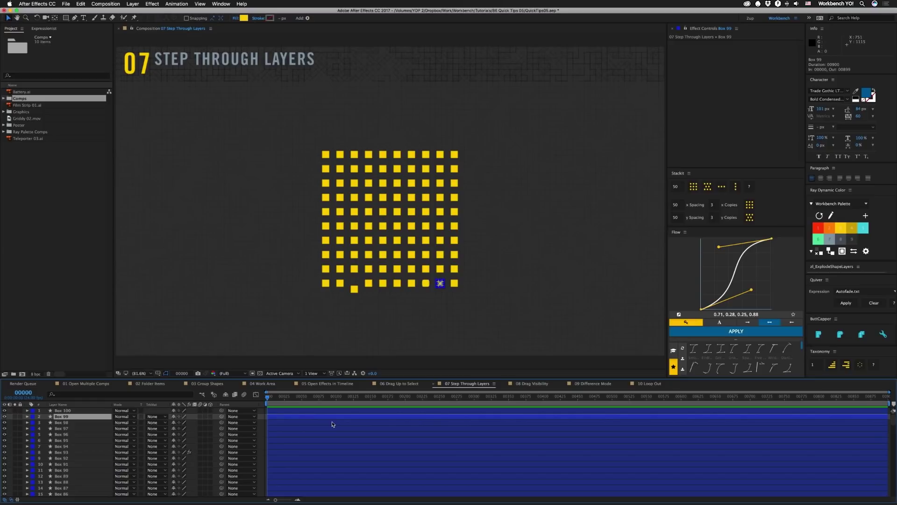
# - Step the layer selection down through the box layers to Box 93 with Ctrl+Down Arrow
pyautogui.press('super+Down')
pyautogui.press('super+Down')
pyautogui.press('super+Down')
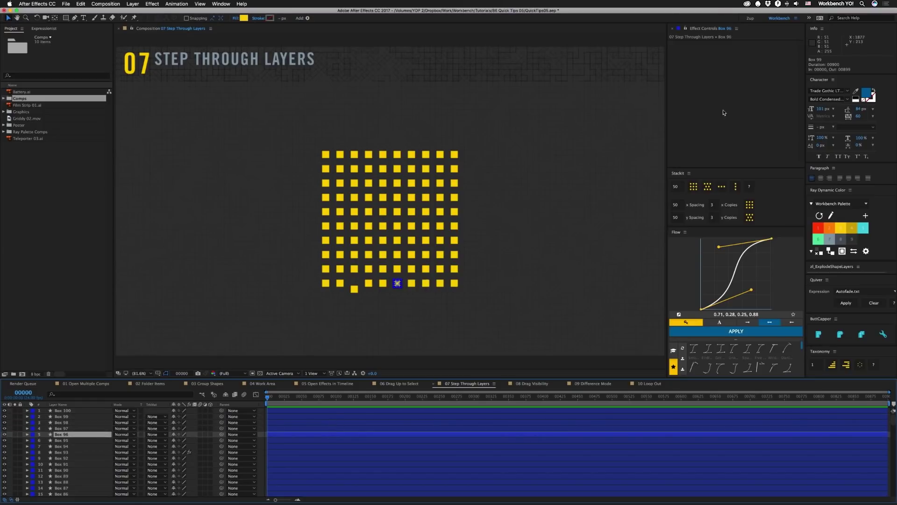
pyautogui.press('super+Down')
pyautogui.press('super+Down')
pyautogui.press('super+Down')
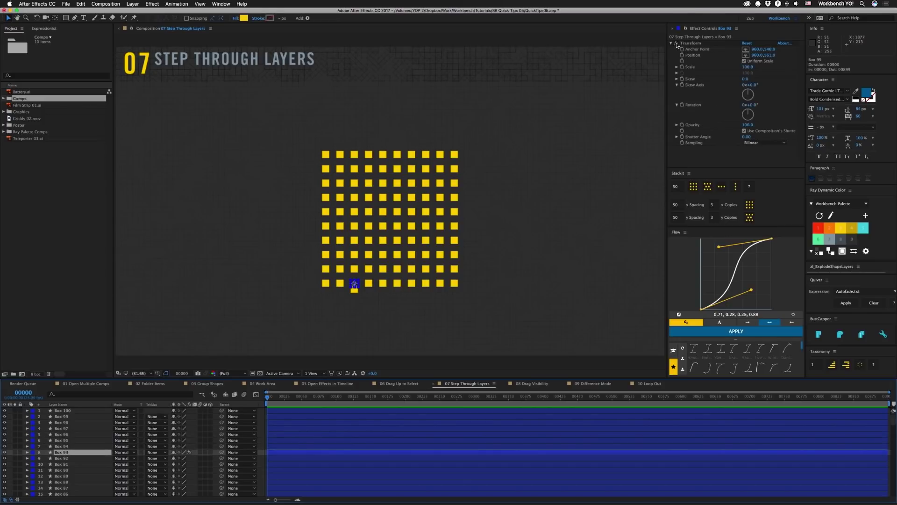
pyautogui.click(531, 384)
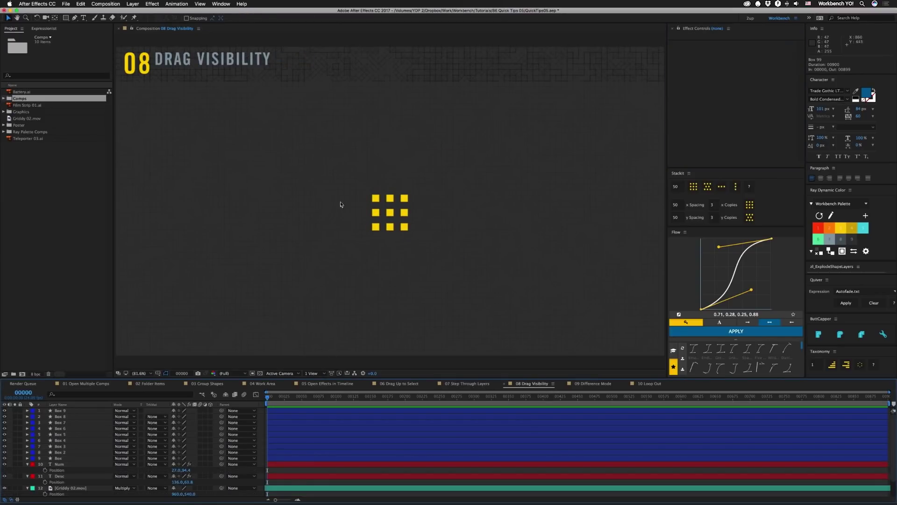
# - Drag across the eye switches to hide all nine box layers, then show them again
pyautogui.moveTo(5, 411); pyautogui.dragTo(4, 459)
pyautogui.moveTo(5, 411); pyautogui.dragTo(4, 459)
pyautogui.click(585, 385)
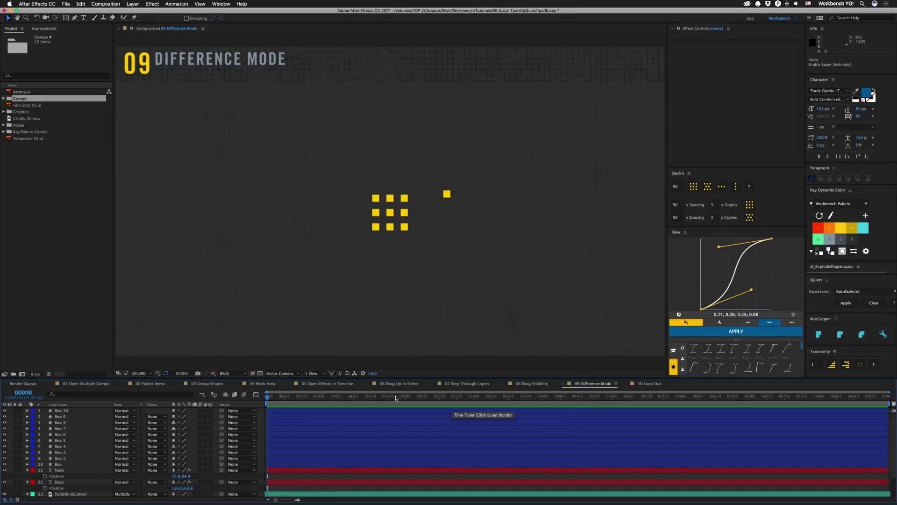
# - Set Box 10 to Difference blending and move it into the grid's centre gap, zooming to check alignment
pyautogui.click(66, 411)
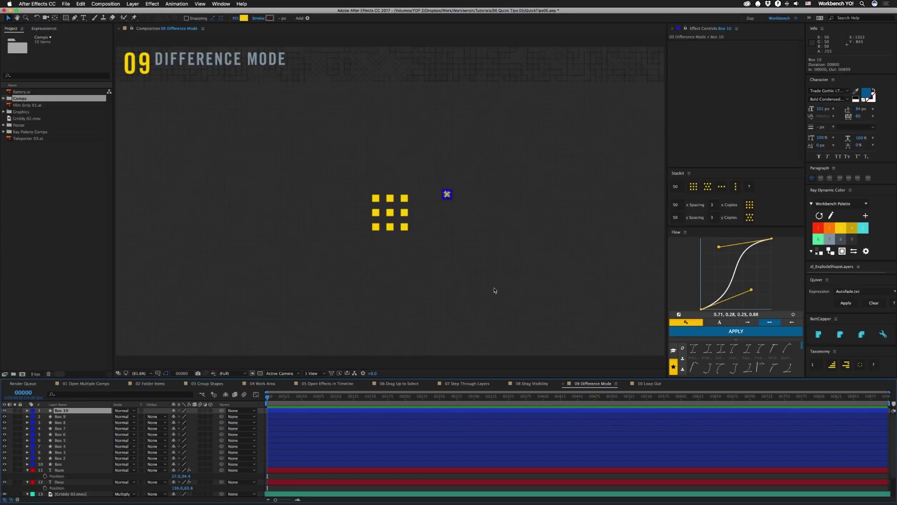
pyautogui.click(126, 410)
pyautogui.click(133, 390)
pyautogui.press('.')
pyautogui.moveTo(533, 181); pyautogui.dragTo(396, 225)
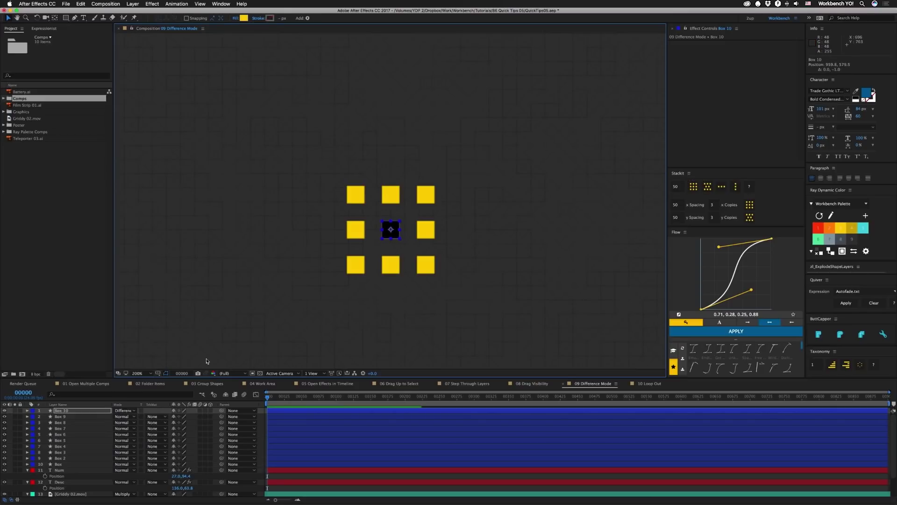
pyautogui.press('.')
pyautogui.press('.')
pyautogui.press('.')
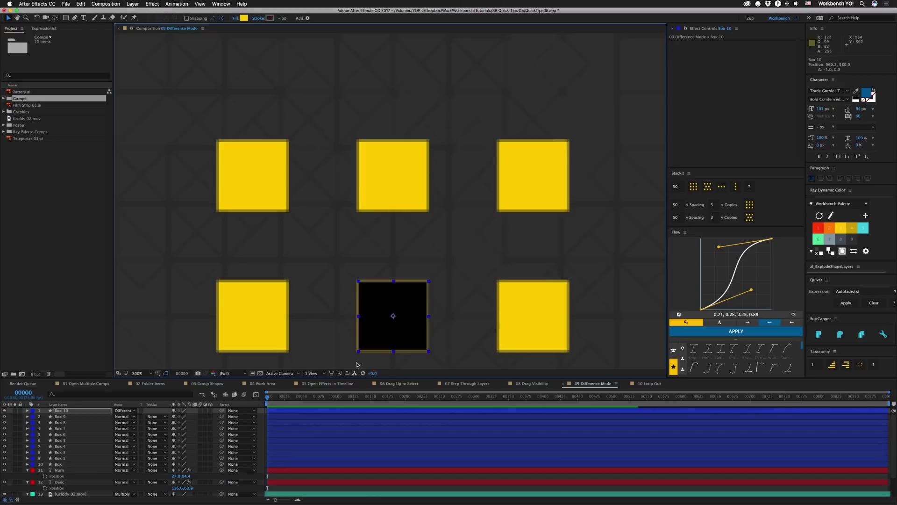
# - Fit the comp in the viewer and return Box 10 to Normal blending
pyautogui.click(137, 373)
pyautogui.click(141, 380)
pyautogui.click(134, 410)
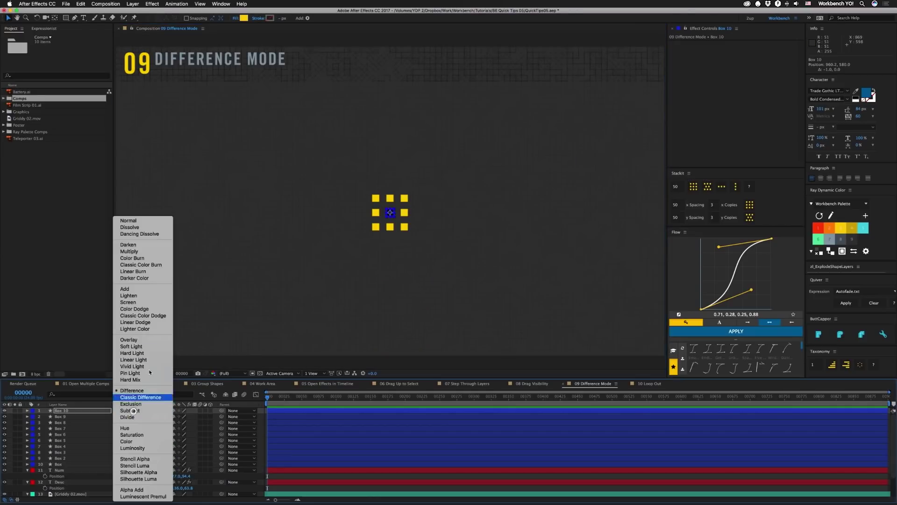
pyautogui.click(124, 220)
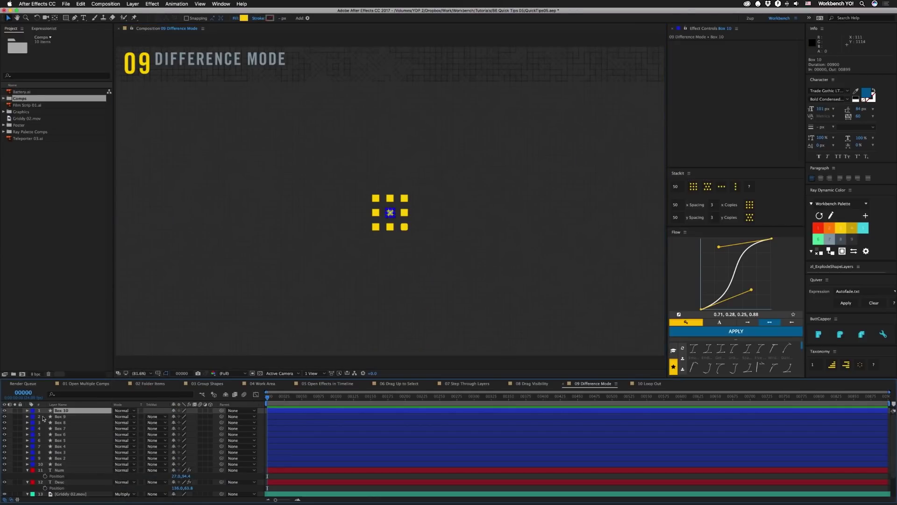
pyautogui.click(657, 384)
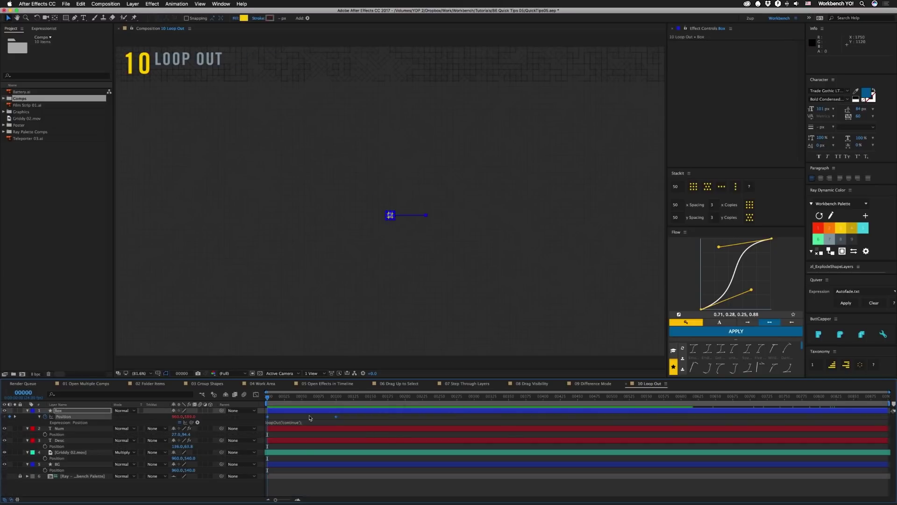
# - Preview the Box's motion, then add a Position keyframe at frame 173 further right and delete it
pyautogui.moveTo(327, 401); pyautogui.dragTo(493, 400)
pyautogui.moveTo(404, 408); pyautogui.dragTo(382, 400)
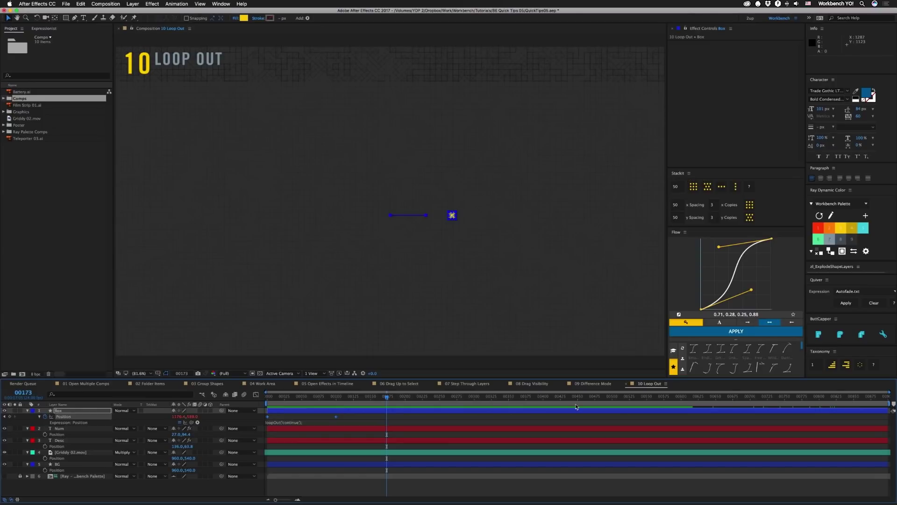
pyautogui.moveTo(180, 417); pyautogui.dragTo(249, 418)
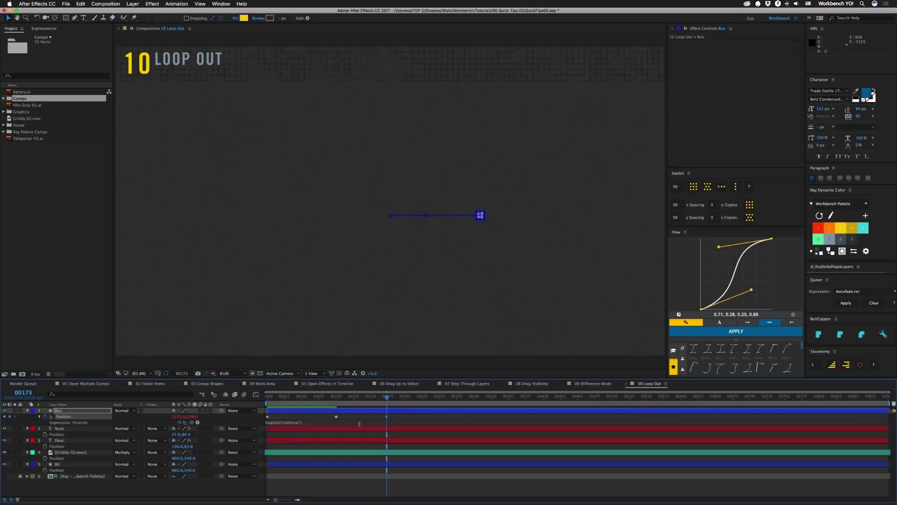
pyautogui.press('Delete')
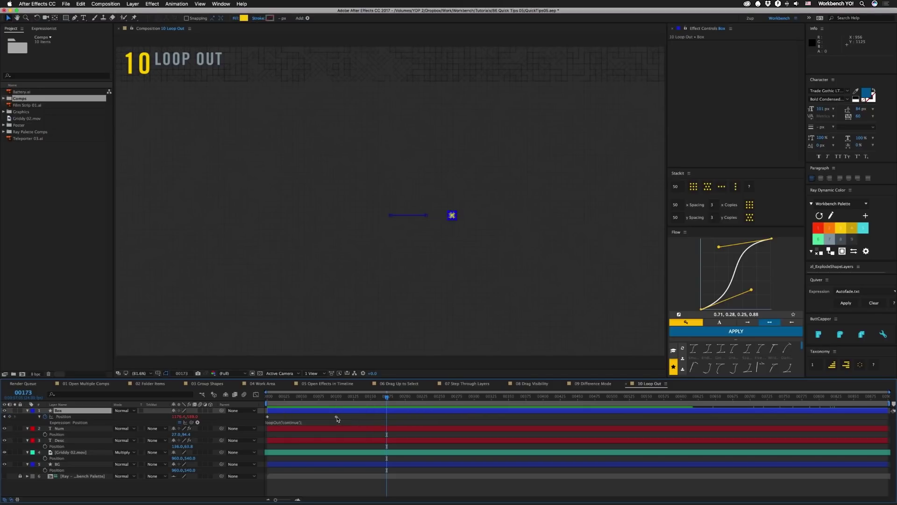
# - Retime the Box's second Position keyframe earlier, settling it around frame 38
pyautogui.moveTo(338, 419); pyautogui.dragTo(285, 419)
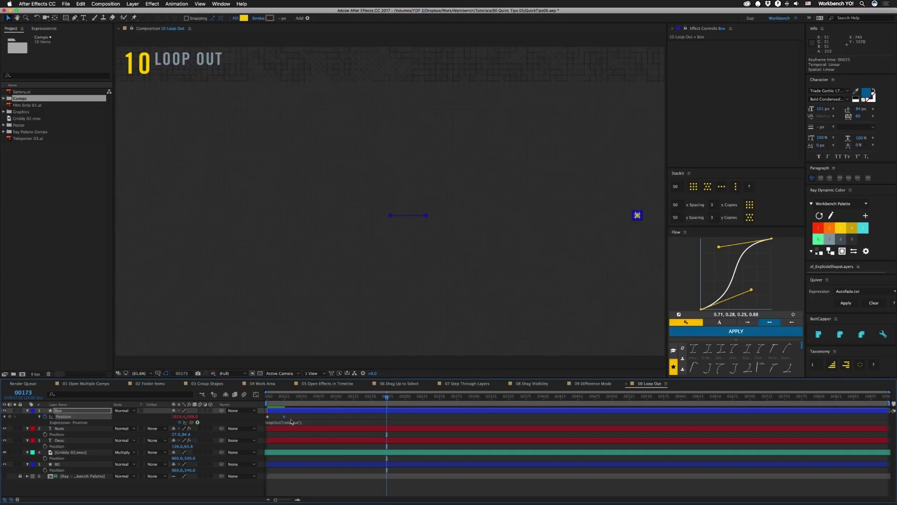
pyautogui.moveTo(285, 418); pyautogui.dragTo(293, 432)
pyautogui.moveTo(284, 419)
pyautogui.mouseDown()
pyautogui.moveTo(300, 418)
pyautogui.moveTo(294, 423)
pyautogui.mouseUp()
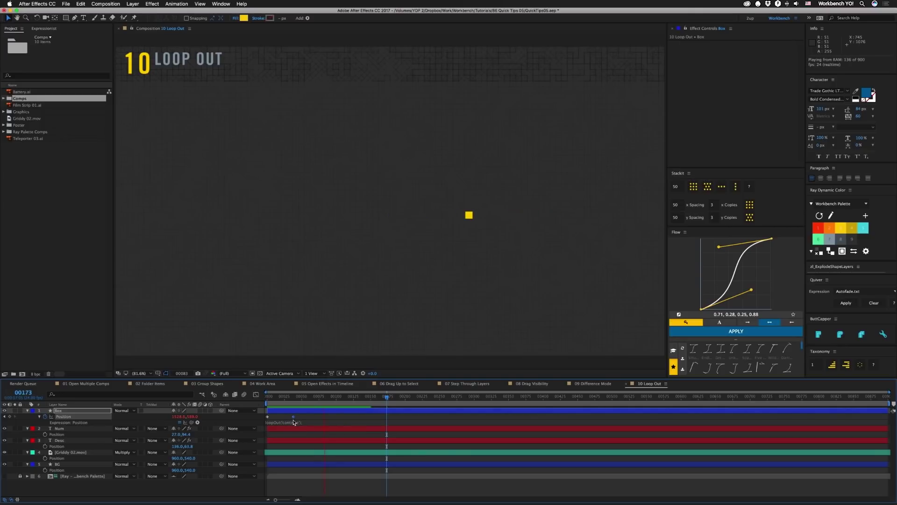